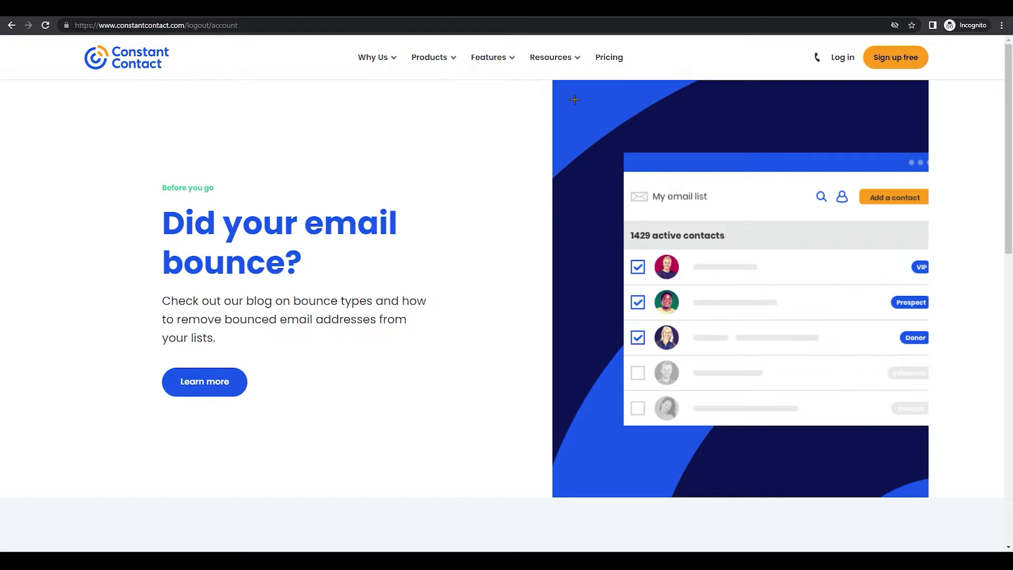
Open the free sign-up form and replace the pre-filled email with the new account's email address.
{"action": "left_click", "coordinate": [903, 54]}
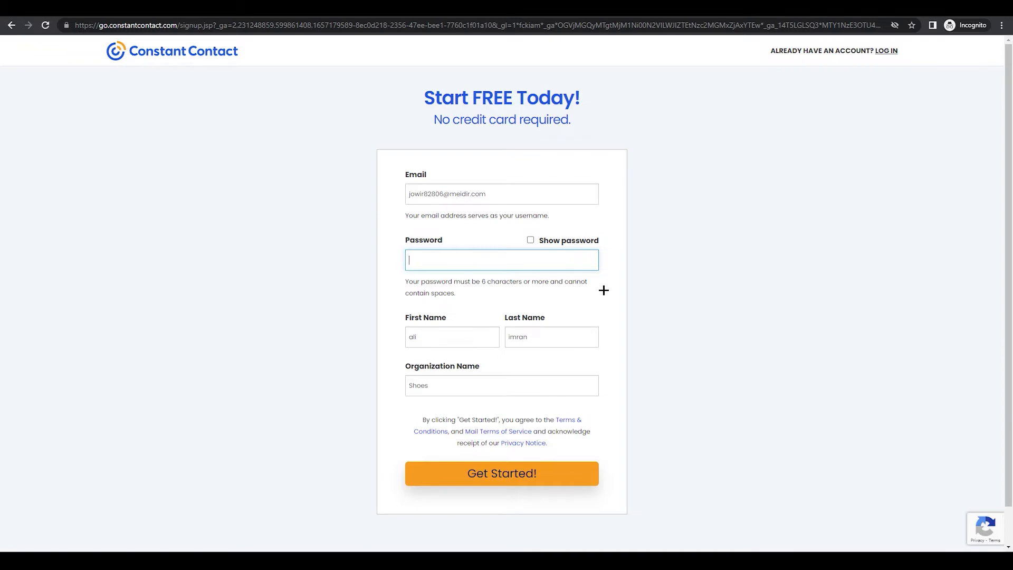
{"action": "key", "text": "shift+Tab"}
{"action": "key", "text": "ctrl+a"}
{"action": "key", "text": "ctrl+v"}
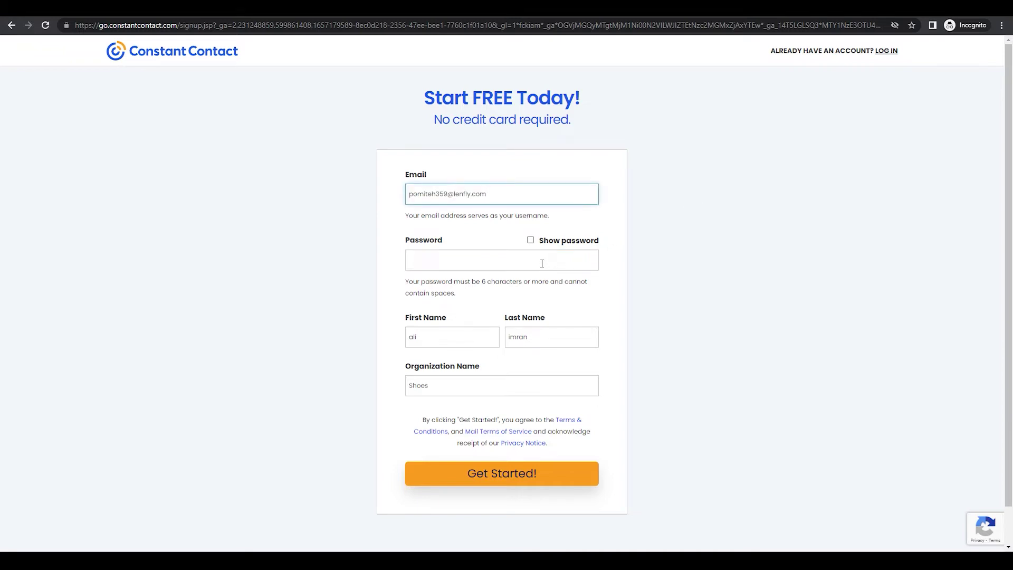
Enter the account password and submit the sign-up form to create the free account.
{"action": "left_click", "coordinate": [542, 263]}
{"action": "type", "text": "a"}
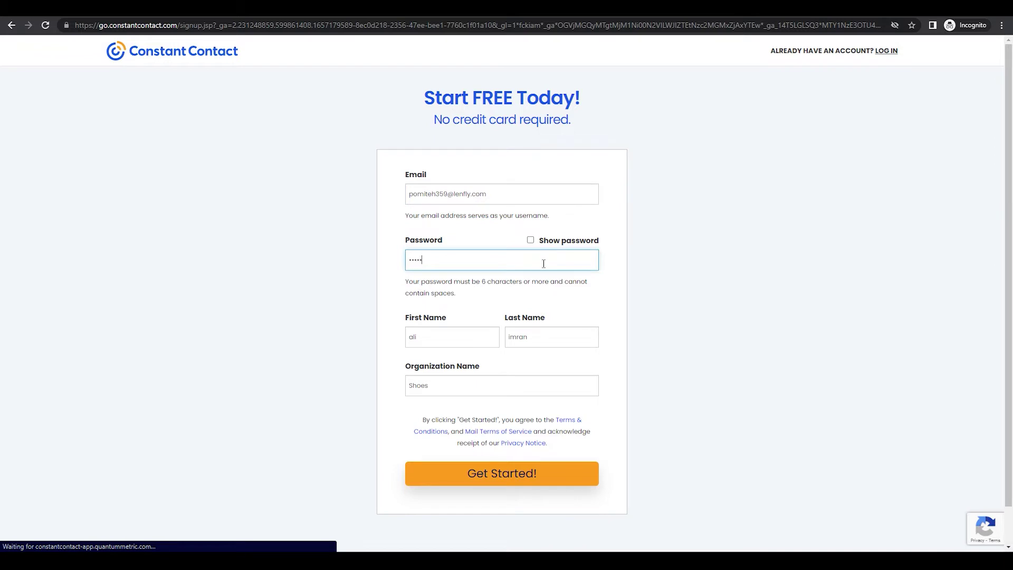
{"action": "type", "text": "••"}
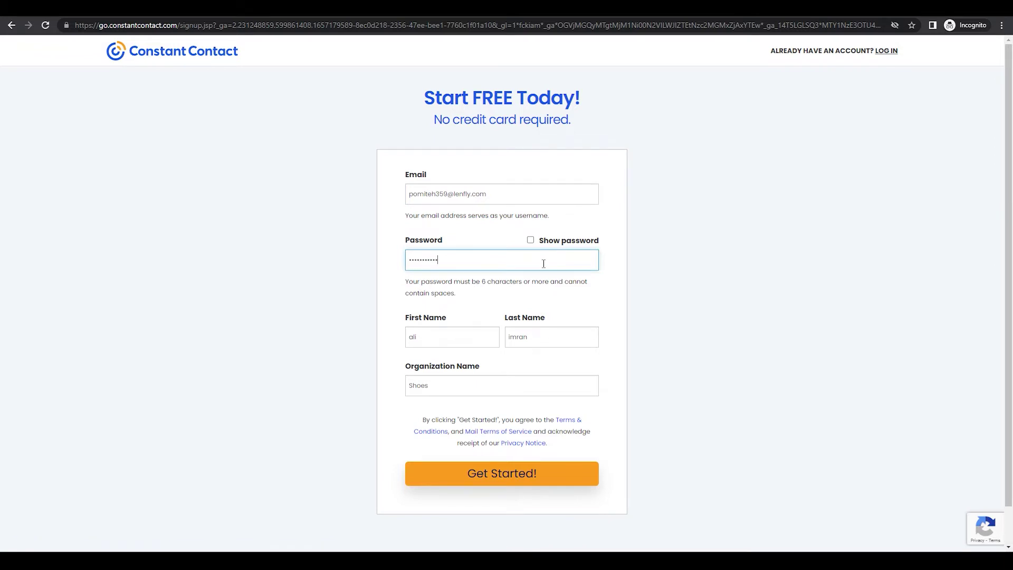
{"action": "left_click", "coordinate": [499, 474]}
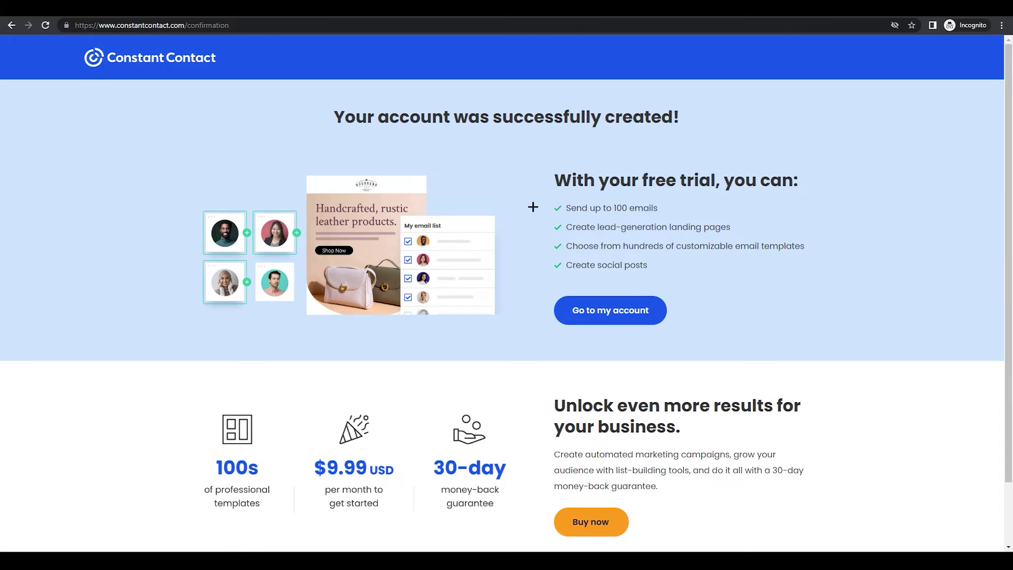
Read through the free-trial benefits on emails, landing pages and templates, and go to the account dashboard.
{"action": "left_click_drag", "start_coordinate": [566, 207], "coordinate": [660, 206]}
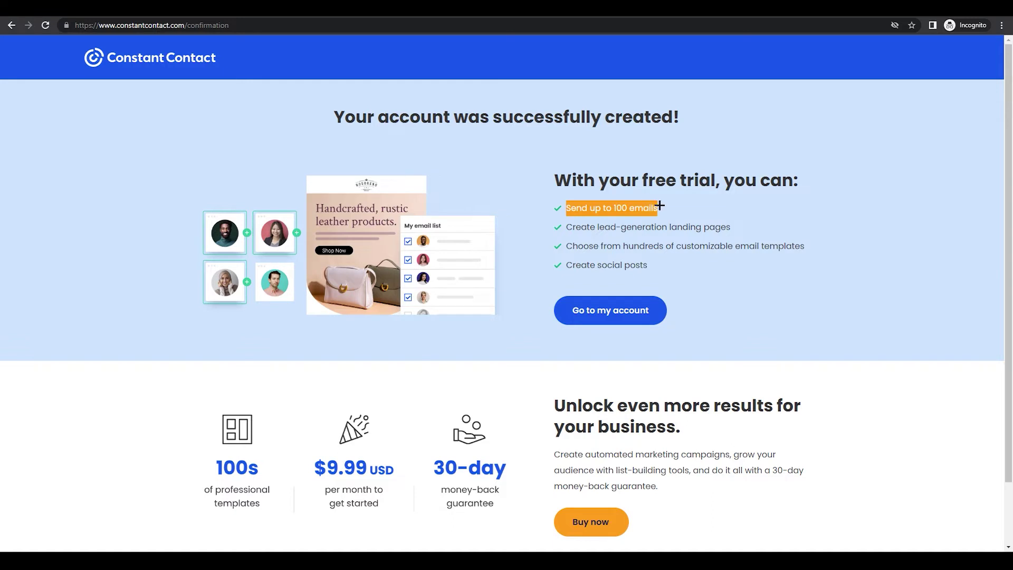
{"action": "left_click_drag", "start_coordinate": [565, 227], "coordinate": [734, 230]}
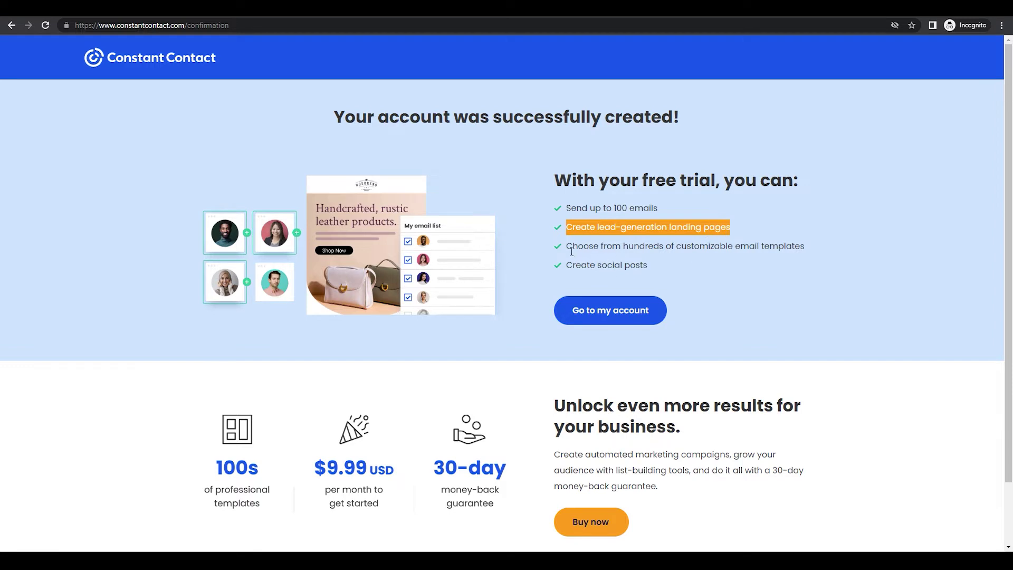
{"action": "left_click_drag", "start_coordinate": [572, 248], "coordinate": [789, 244]}
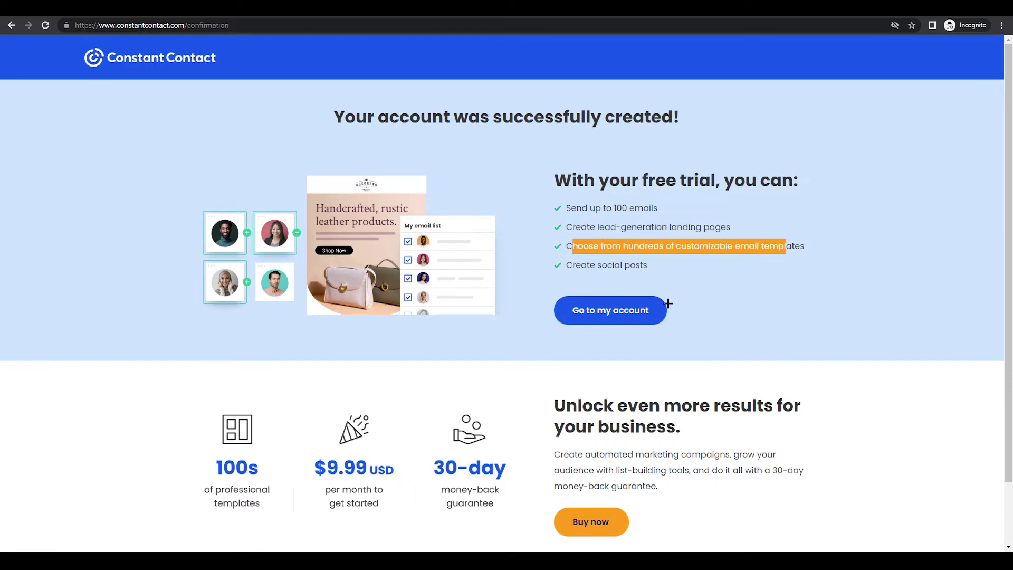
{"action": "left_click", "coordinate": [615, 311]}
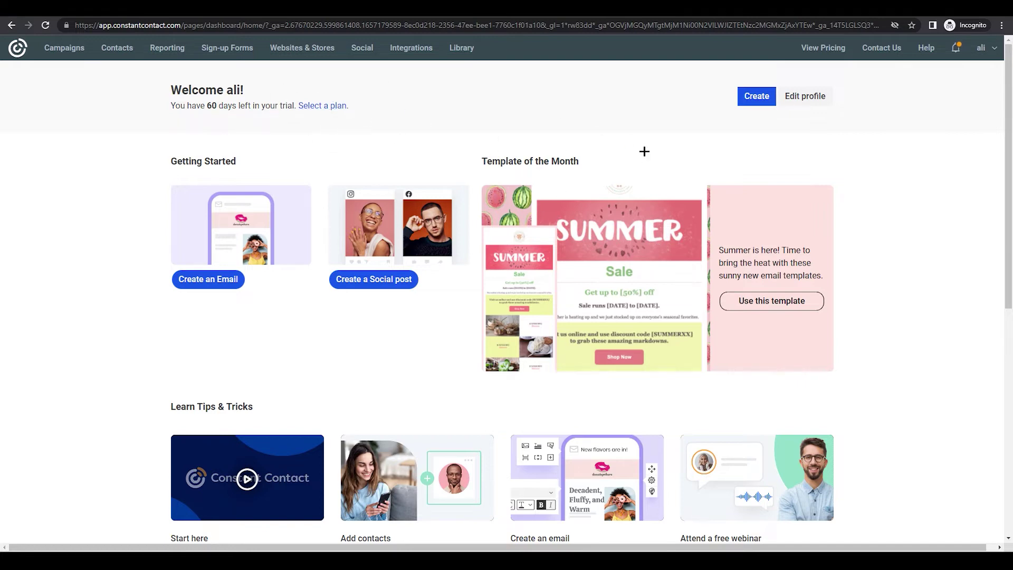
Open the Campaigns page and compare its Calendar View with its List View, including the campaign search.
{"action": "mouse_move", "coordinate": [1009, 110]}
{"action": "left_mouse_down"}
{"action": "mouse_move", "coordinate": [1009, 253]}
{"action": "mouse_move", "coordinate": [1009, 122]}
{"action": "left_mouse_up"}
{"action": "left_click", "coordinate": [55, 43]}
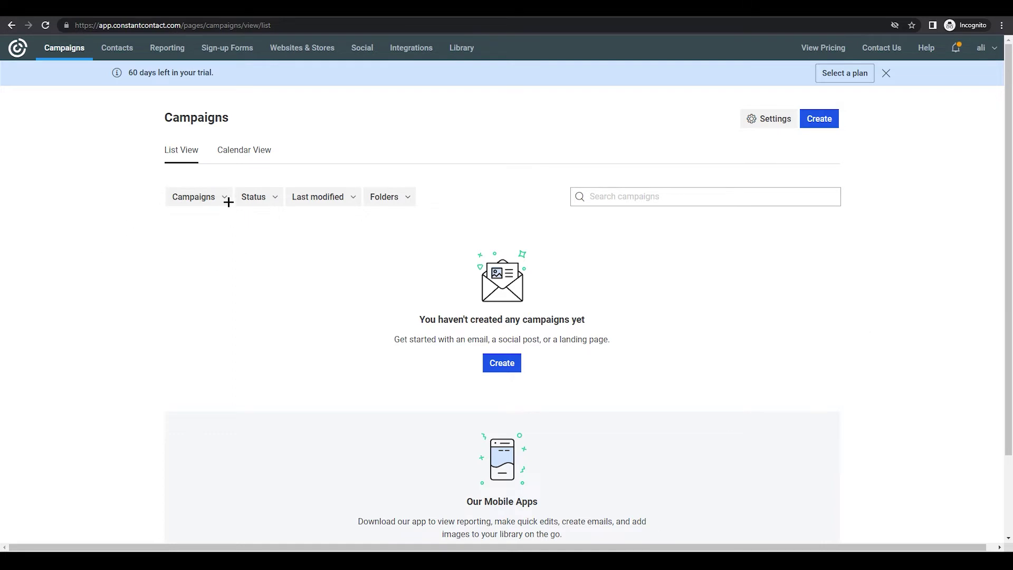
{"action": "left_click", "coordinate": [240, 153]}
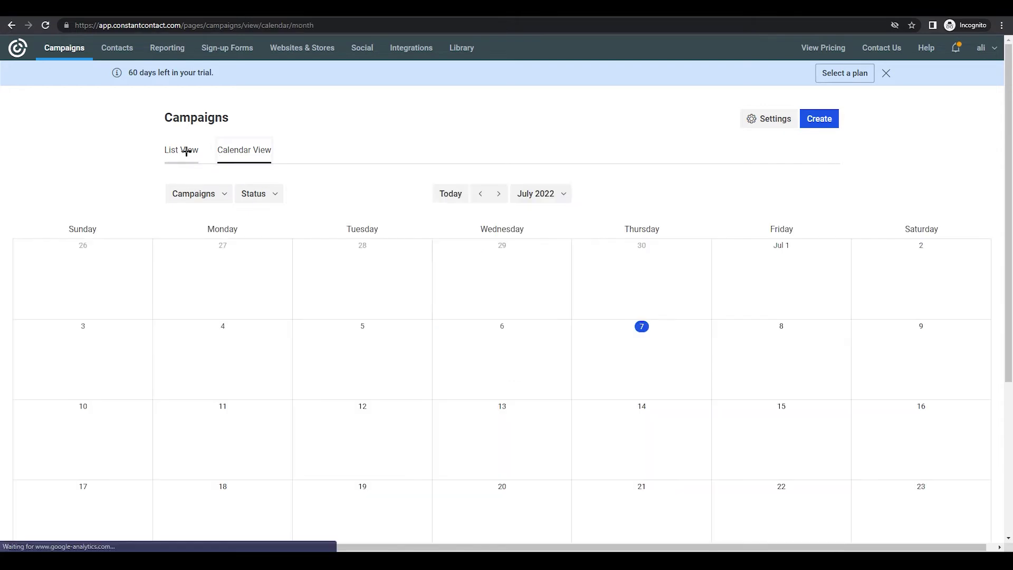
{"action": "left_click", "coordinate": [188, 152]}
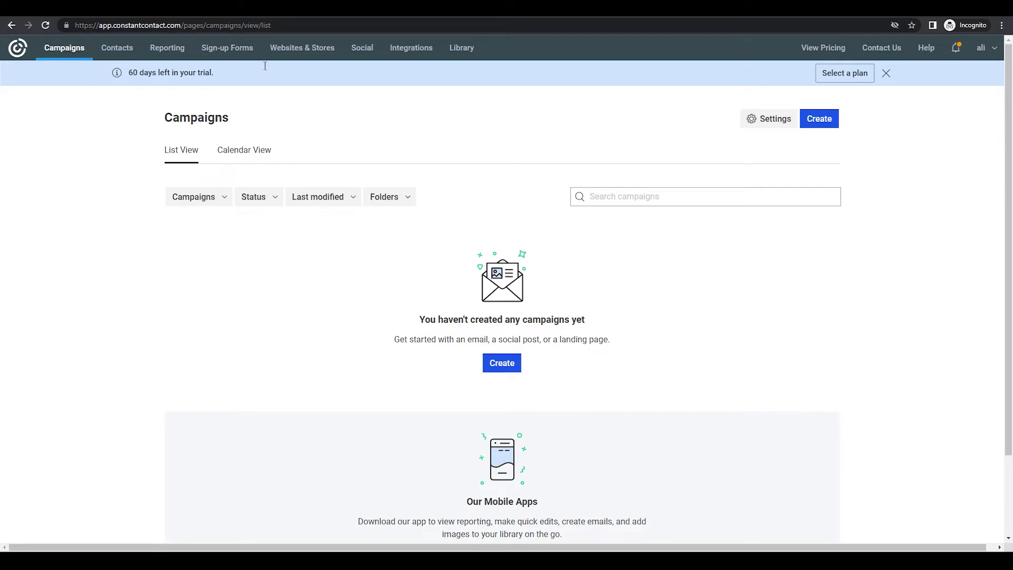
{"action": "left_click", "coordinate": [242, 153]}
{"action": "left_click", "coordinate": [188, 152]}
{"action": "left_click", "coordinate": [658, 199]}
Open the Contacts page and look through its Tags and Segments sections, returning to Lists.
{"action": "left_click", "coordinate": [116, 47]}
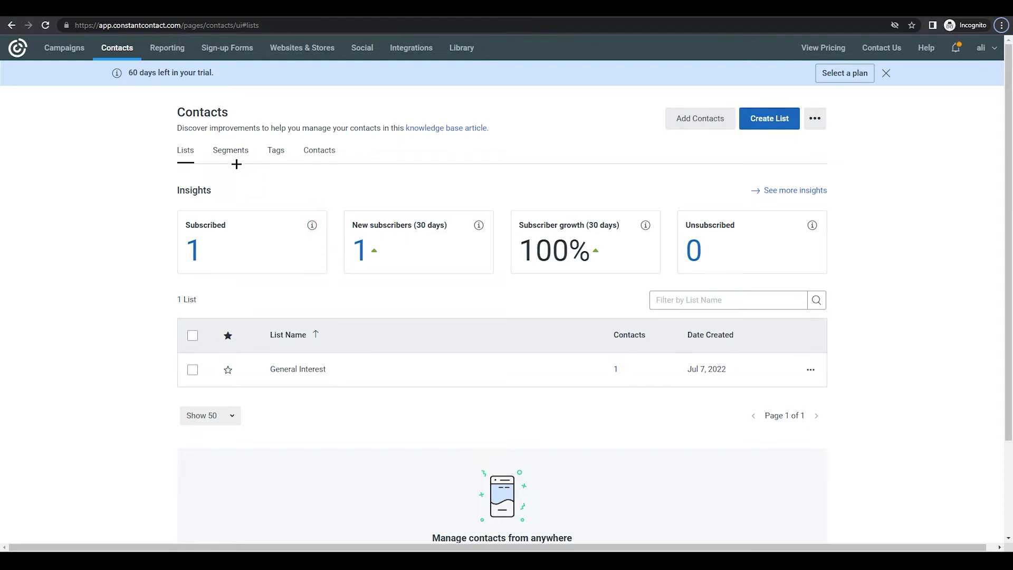
{"action": "left_click", "coordinate": [276, 152]}
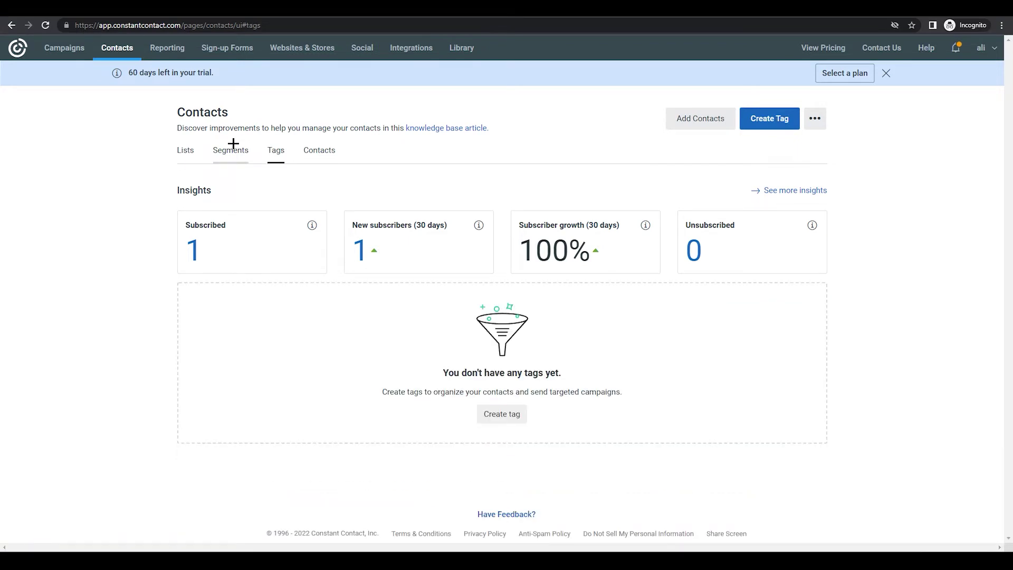
{"action": "left_click", "coordinate": [231, 147]}
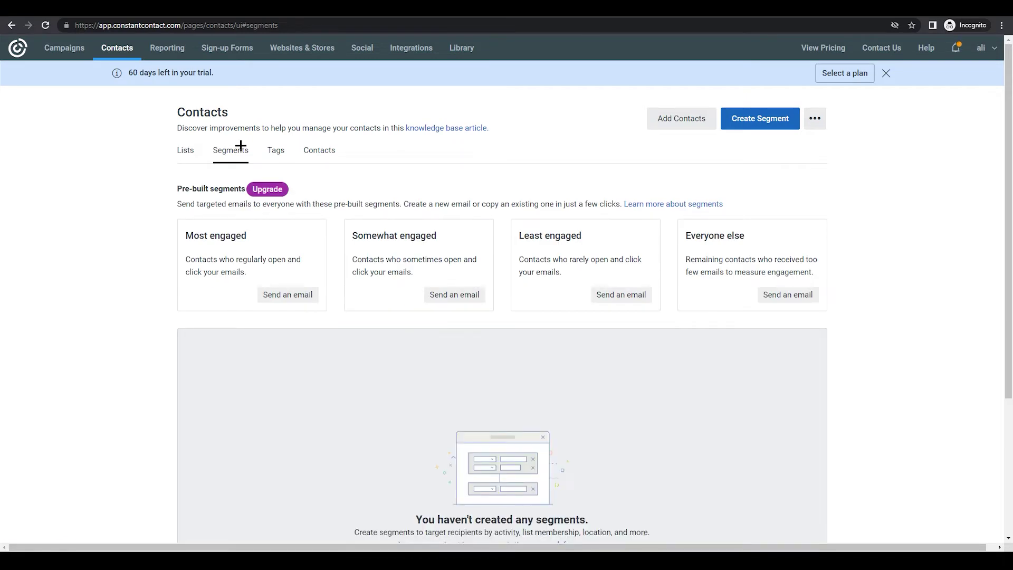
{"action": "left_click", "coordinate": [185, 154]}
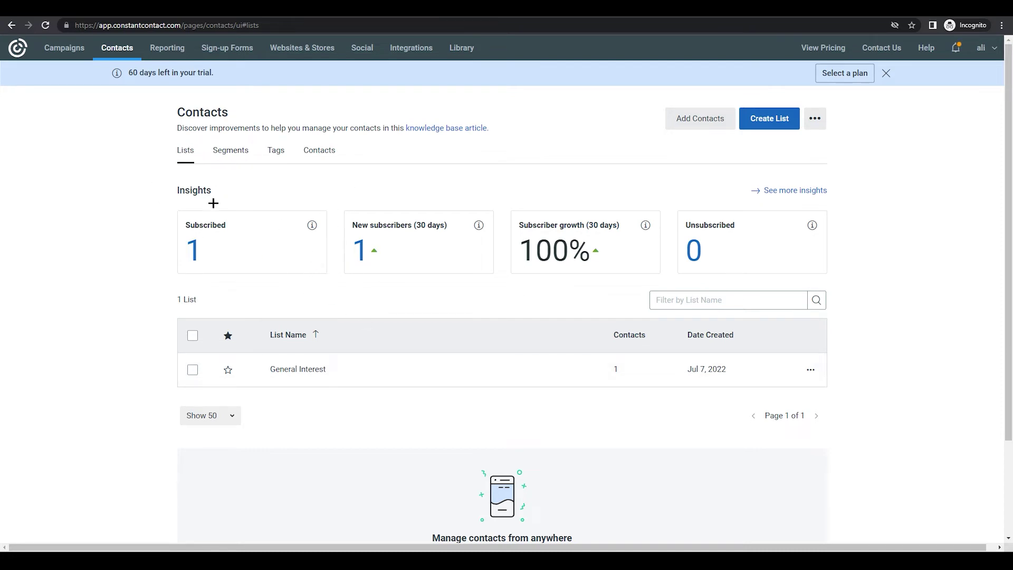
Examine the Reporting page's email date-range and click-rate options, its metrics sections and the Contacts report, returning to Emails.
{"action": "left_click", "coordinate": [165, 51]}
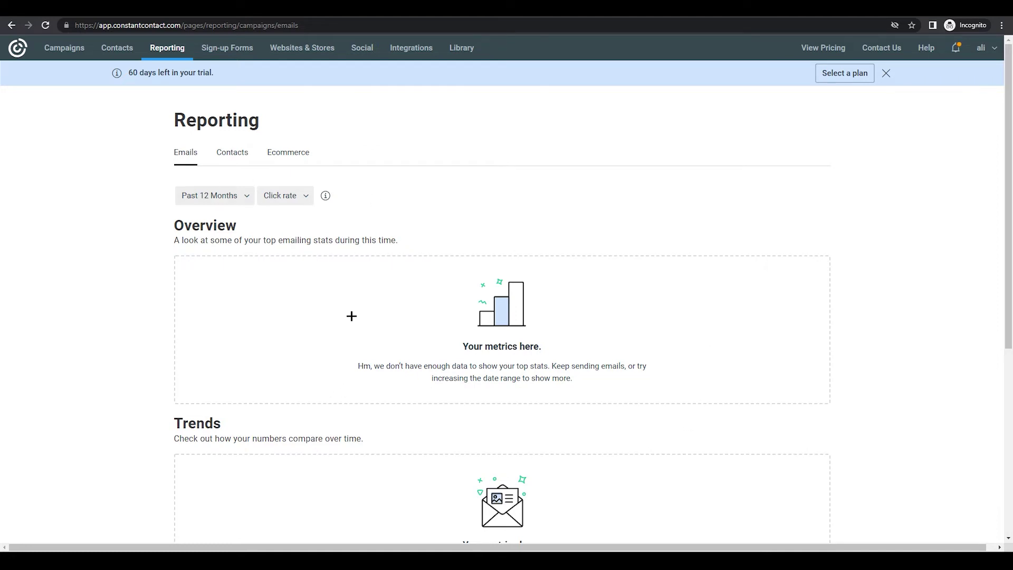
{"action": "left_click", "coordinate": [233, 195]}
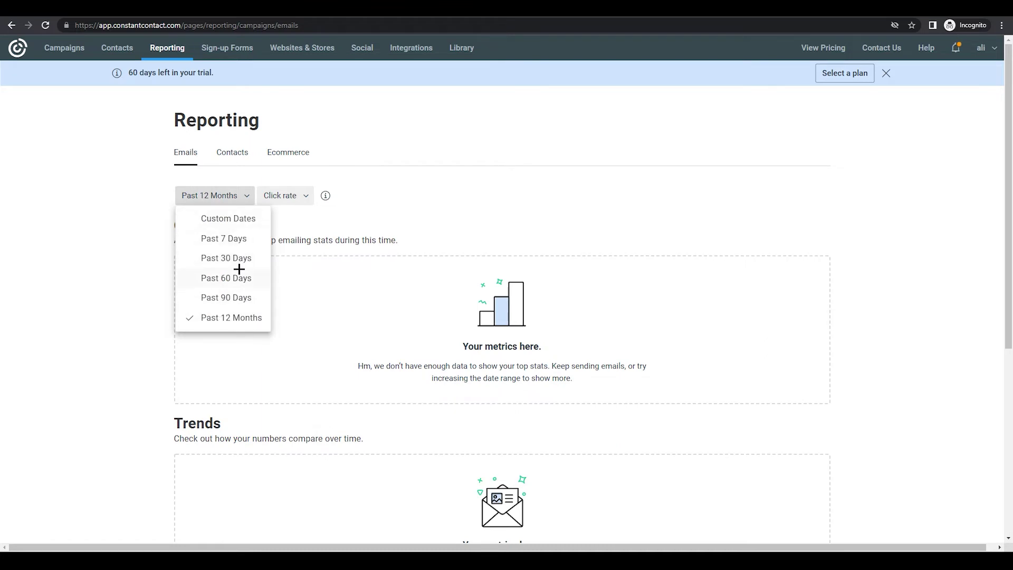
{"action": "left_click", "coordinate": [517, 175]}
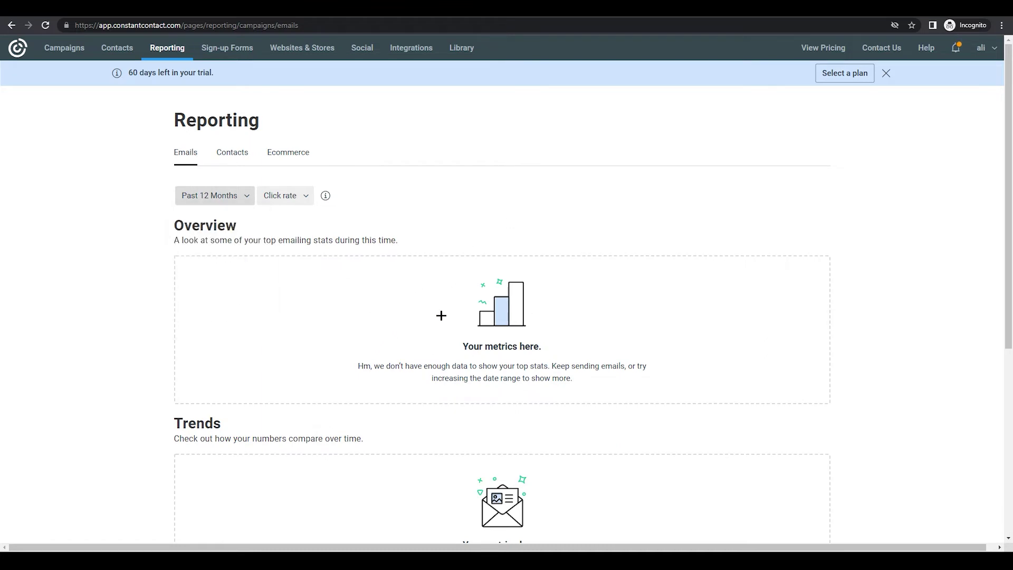
{"action": "left_click", "coordinate": [295, 202]}
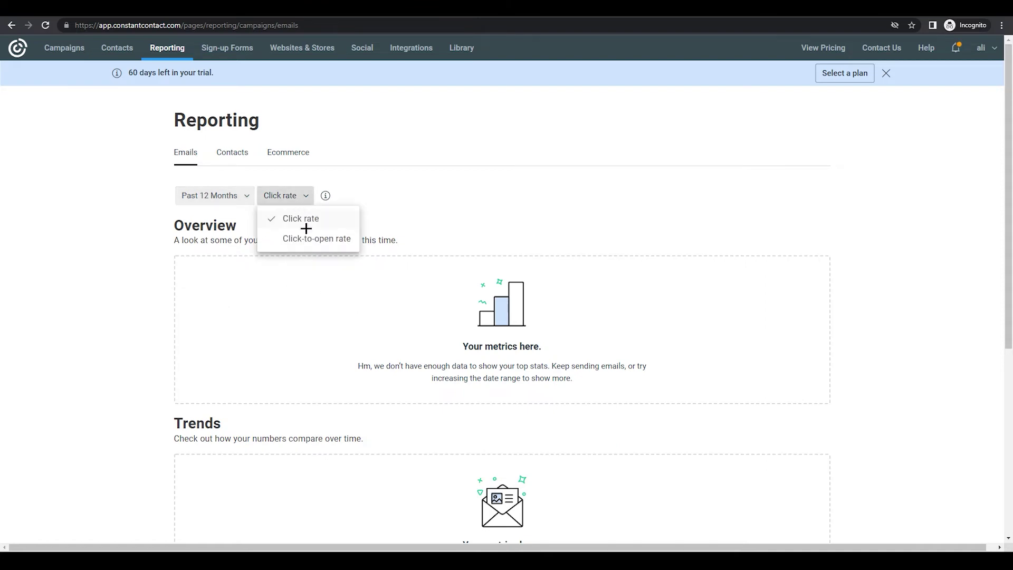
{"action": "left_click", "coordinate": [509, 238]}
{"action": "scroll", "coordinate": [606, 417], "scroll_direction": "down", "scroll_amount": 5}
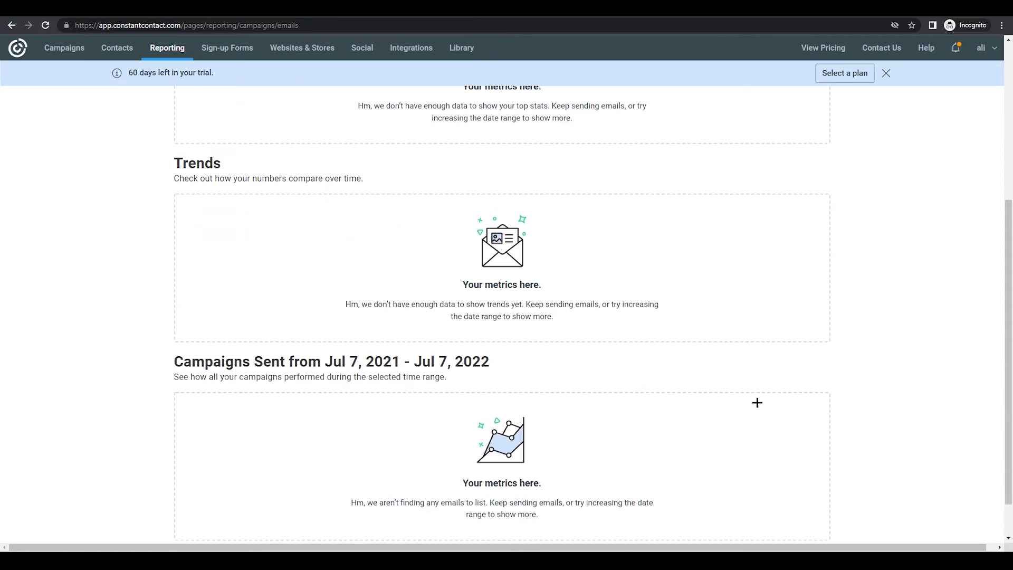
{"action": "scroll", "coordinate": [559, 436], "scroll_direction": "up", "scroll_amount": 5}
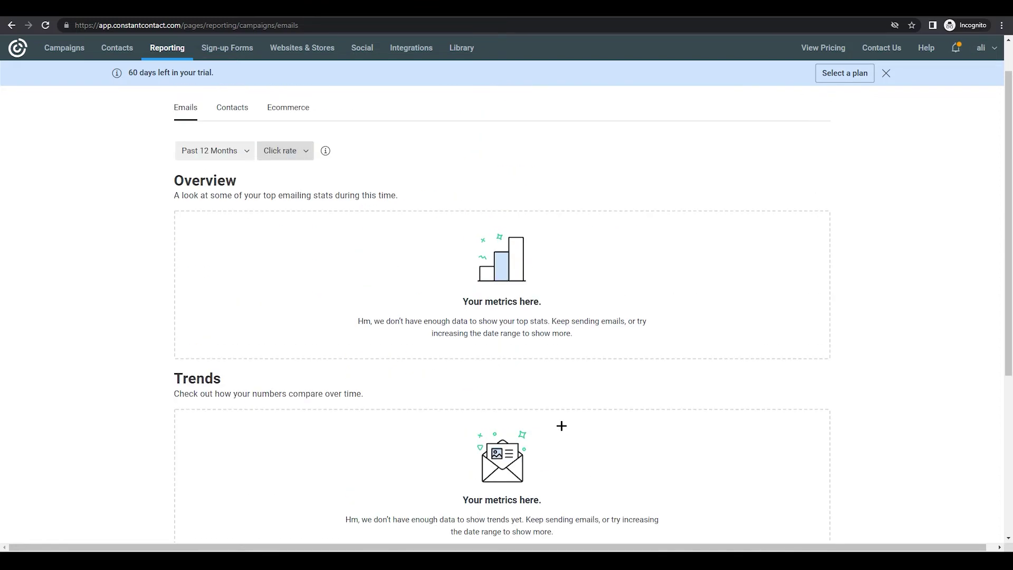
{"action": "scroll", "coordinate": [511, 318], "scroll_direction": "up", "scroll_amount": 1}
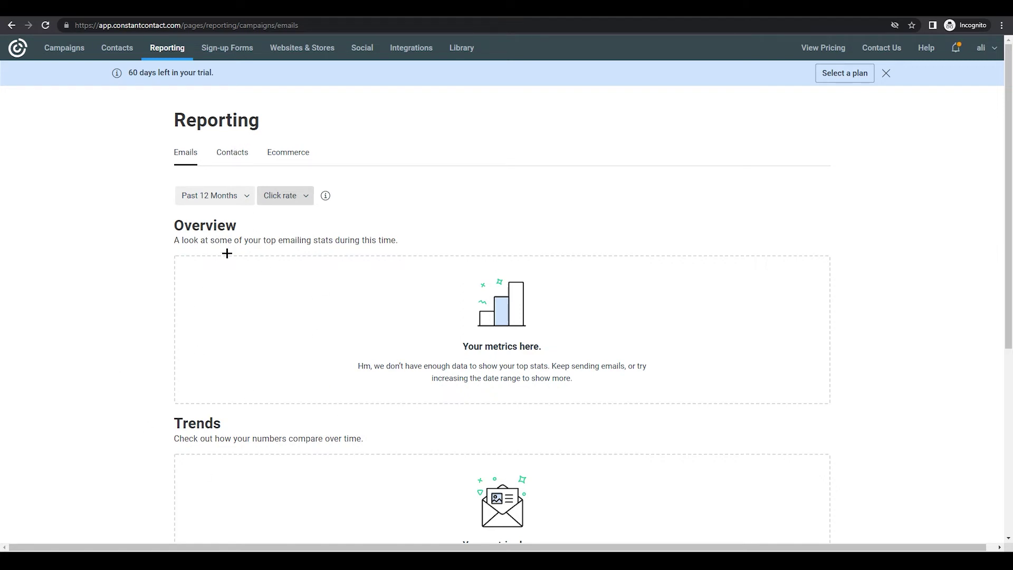
{"action": "left_click", "coordinate": [233, 148]}
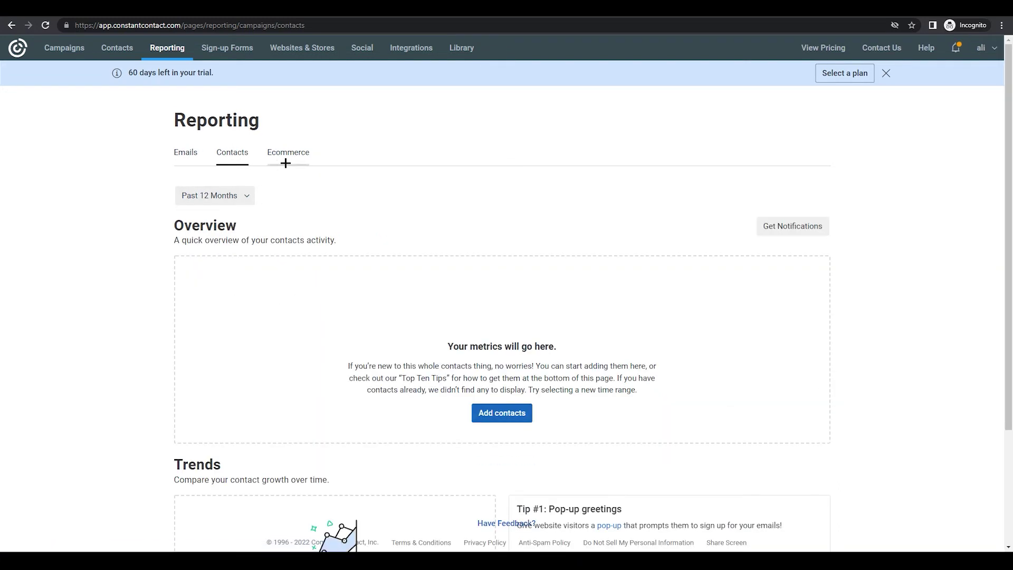
{"action": "left_click", "coordinate": [189, 154]}
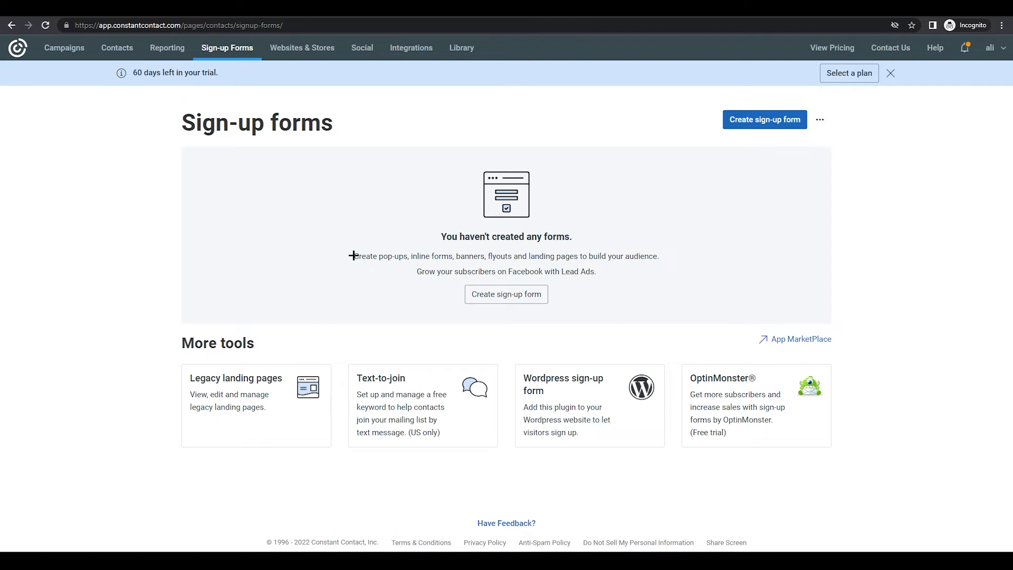
Read the description of the available form types on the Sign-up Forms page.
{"action": "left_click_drag", "start_coordinate": [359, 257], "coordinate": [419, 259]}
{"action": "left_click", "coordinate": [467, 259]}
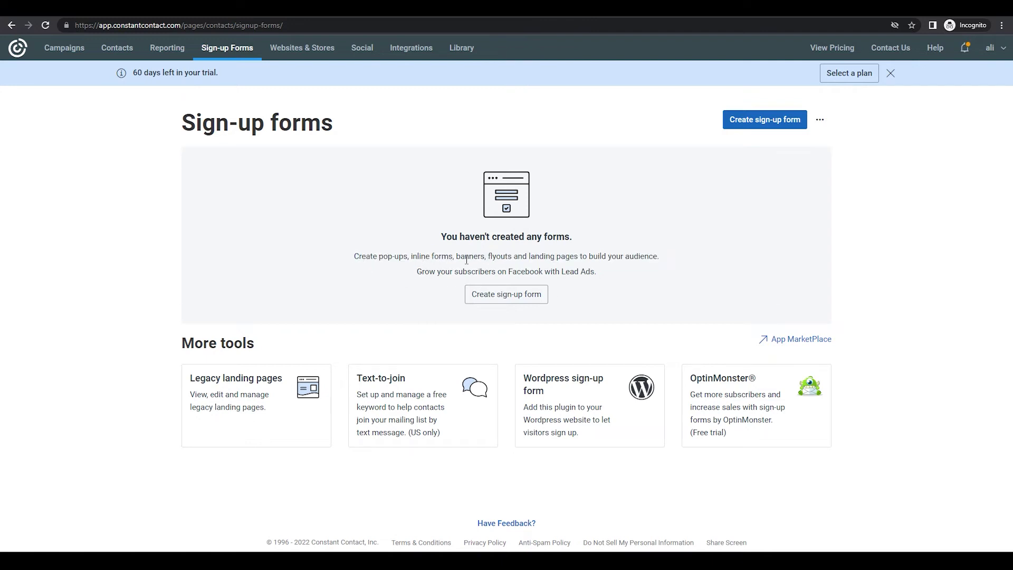
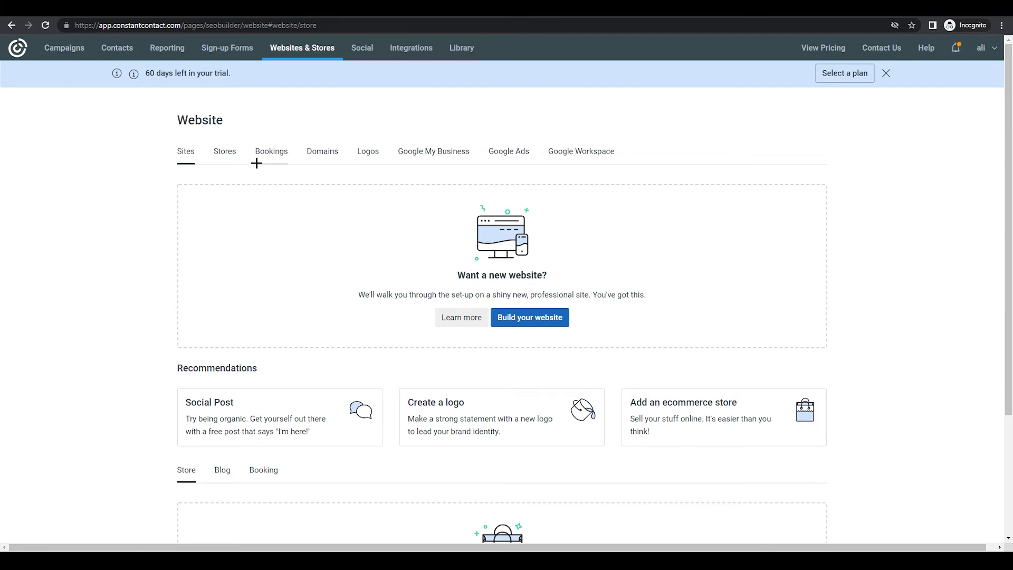
Look through the Websites & Stores sections from Stores, Bookings and Domains to Google Workspace, returning to Sites.
{"action": "left_click", "coordinate": [233, 156]}
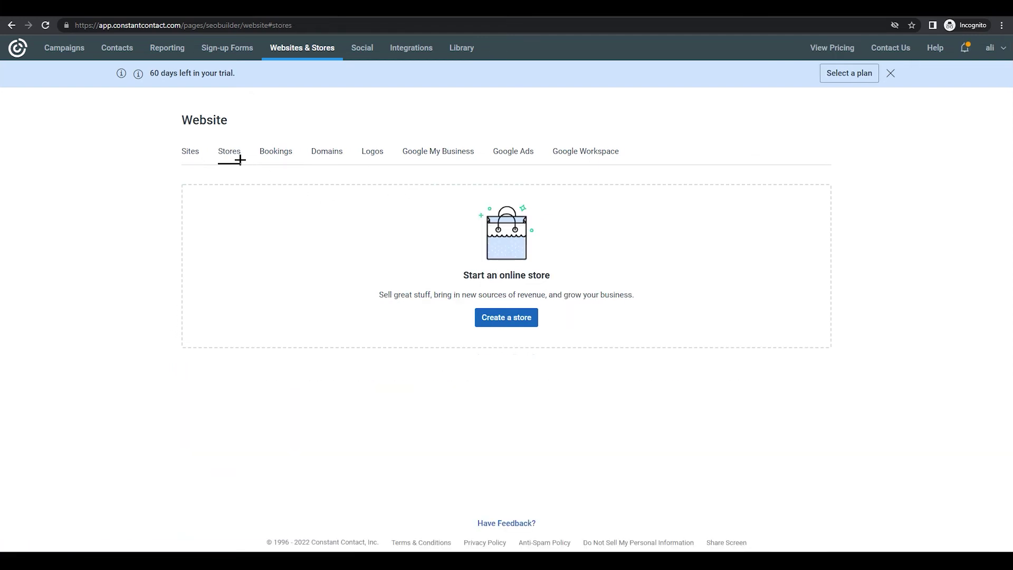
{"action": "left_click", "coordinate": [283, 152]}
{"action": "left_click", "coordinate": [326, 153]}
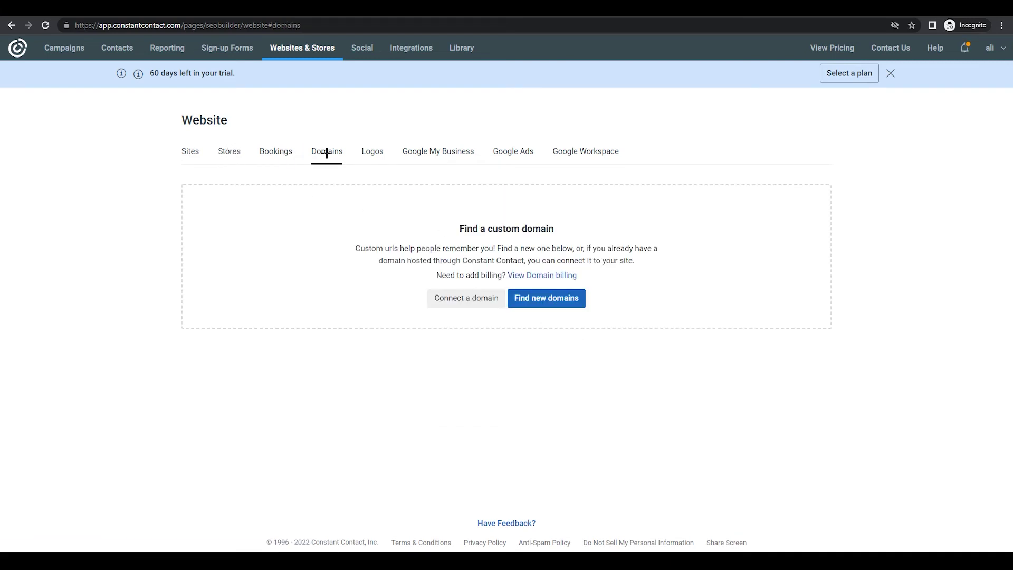
{"action": "left_click", "coordinate": [371, 153]}
{"action": "left_click", "coordinate": [428, 152]}
{"action": "left_click", "coordinate": [511, 153]}
{"action": "left_click", "coordinate": [568, 152]}
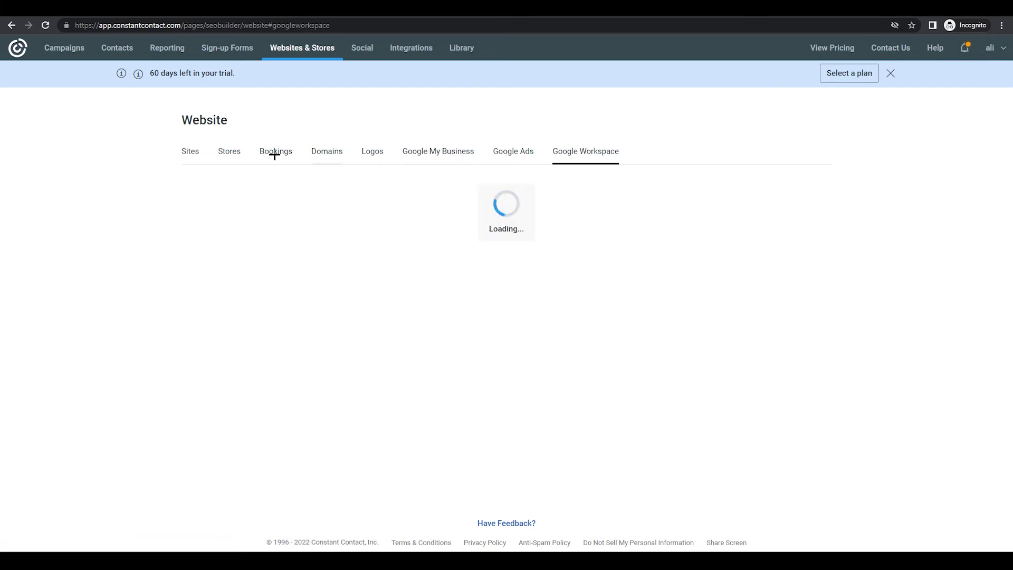
{"action": "left_click", "coordinate": [192, 153]}
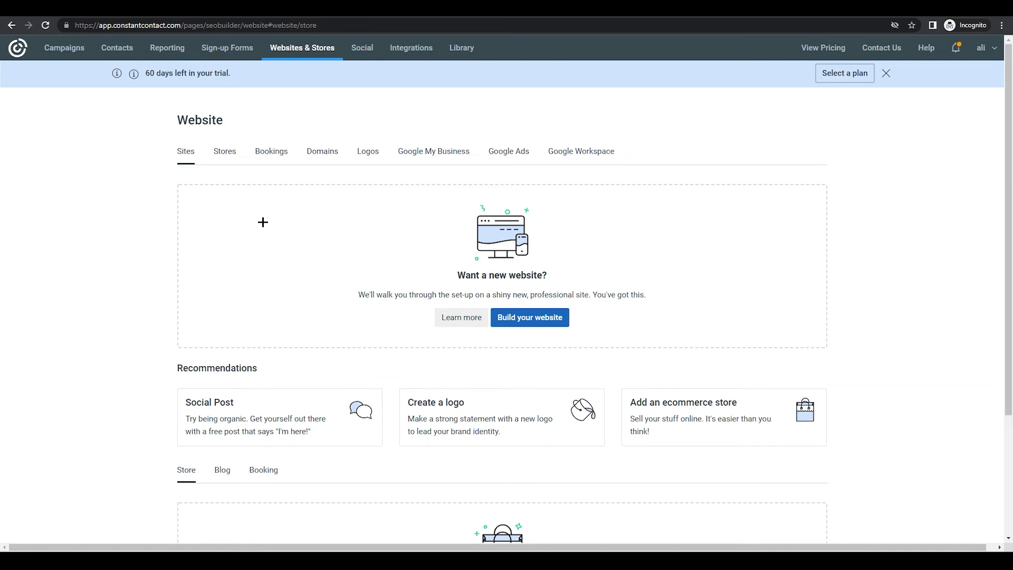
View the Social page and check Connected Integrations on the Integrations page, returning to All Integrations.
{"action": "left_click", "coordinate": [360, 53]}
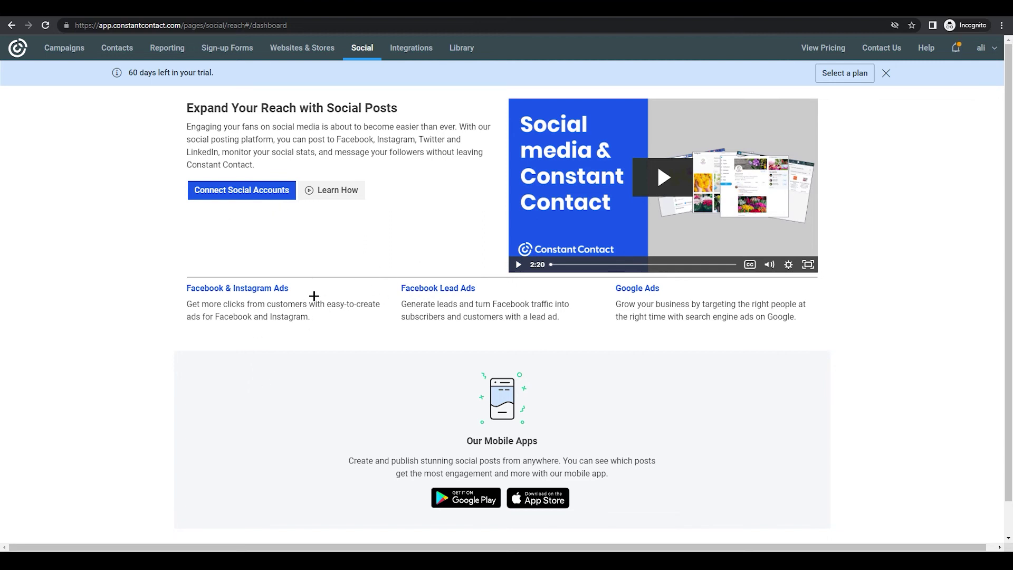
{"action": "left_click", "coordinate": [410, 48]}
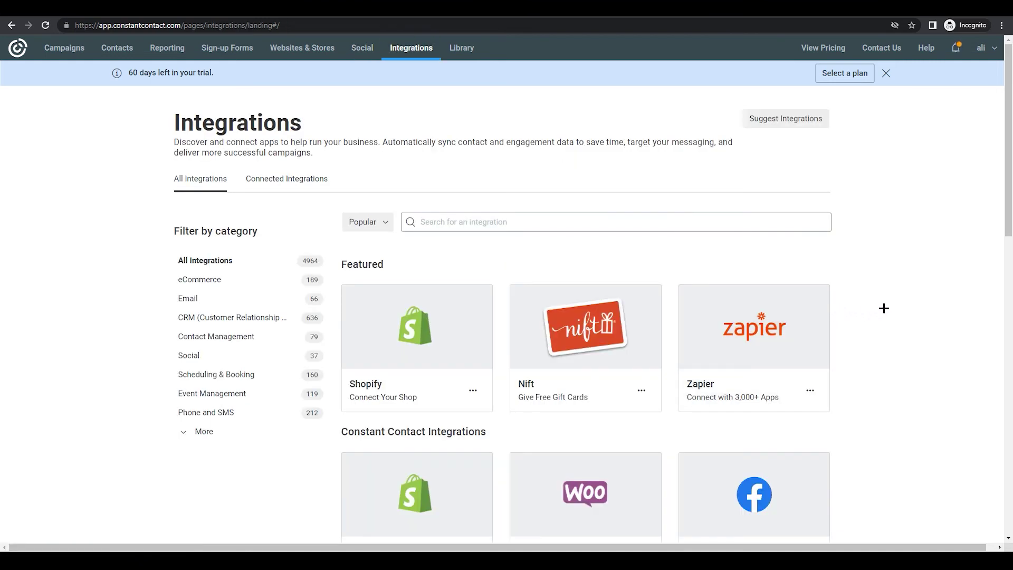
{"action": "left_click", "coordinate": [262, 184]}
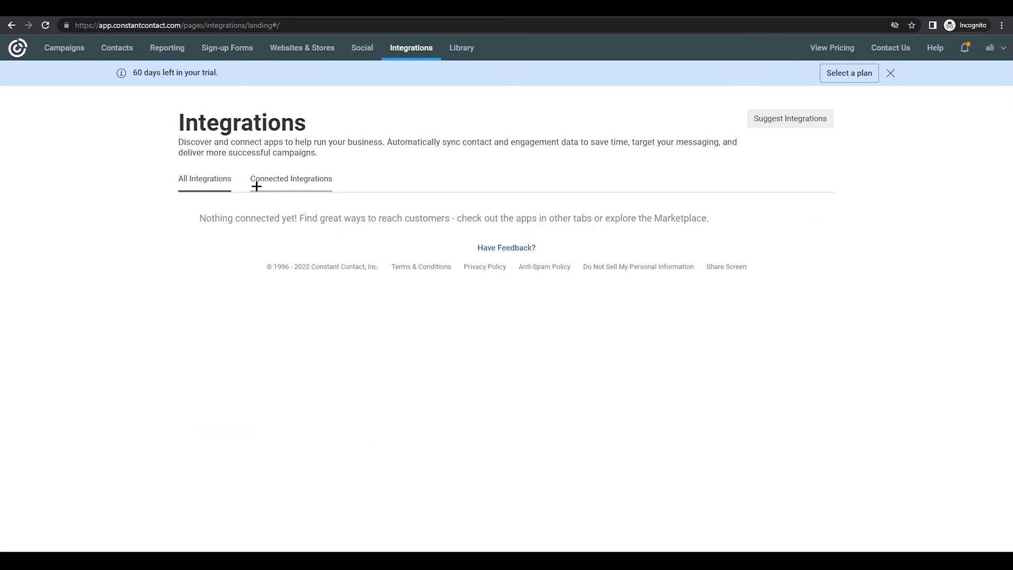
{"action": "left_click", "coordinate": [220, 185]}
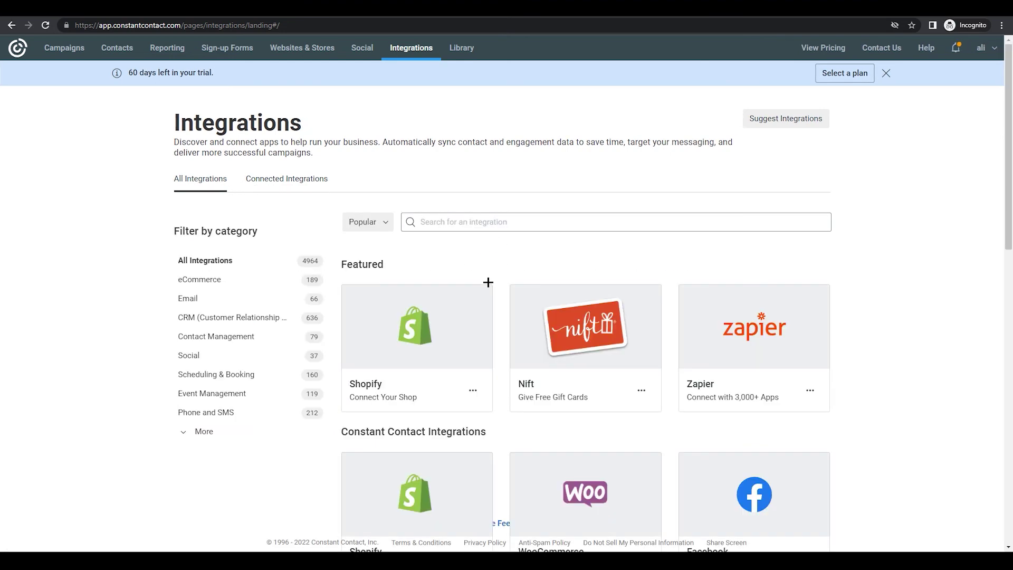
Look through the featured and Constant Contact integrations and expand the category filter to review all its categories.
{"action": "scroll", "coordinate": [360, 290], "scroll_direction": "down", "scroll_amount": 3}
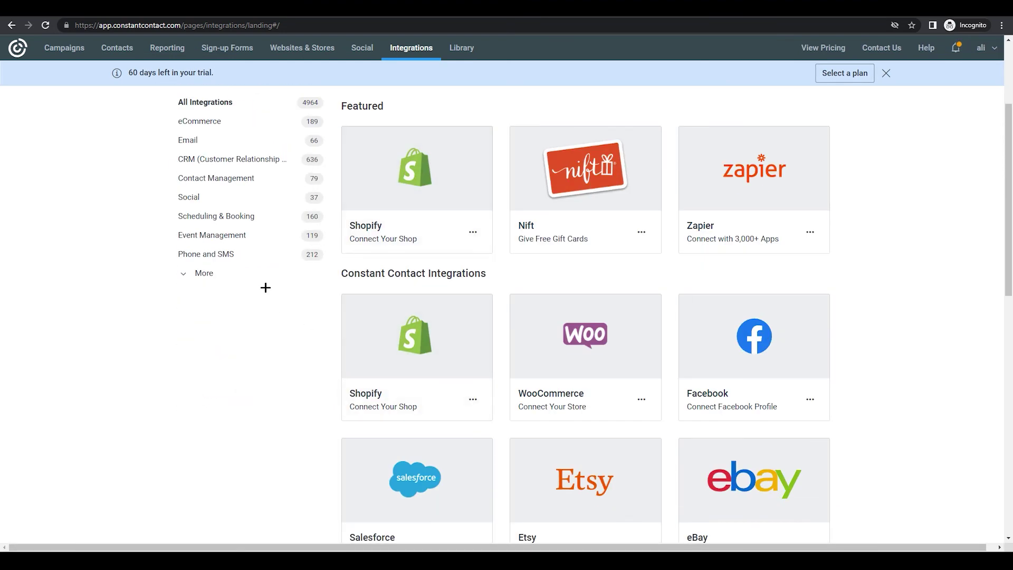
{"action": "scroll", "coordinate": [271, 249], "scroll_direction": "up", "scroll_amount": 2}
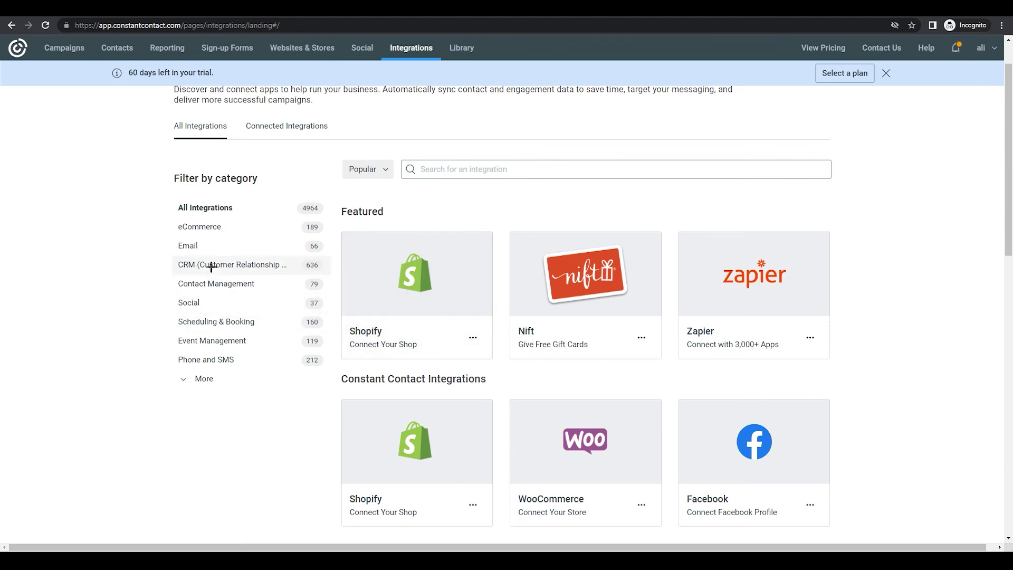
{"action": "left_click", "coordinate": [201, 378]}
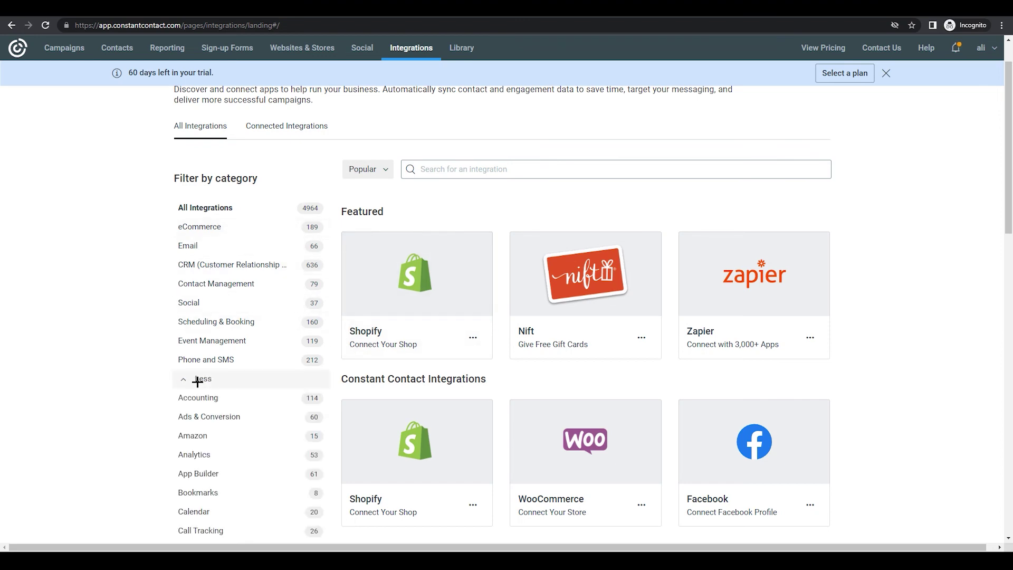
{"action": "scroll", "coordinate": [276, 453], "scroll_direction": "down", "scroll_amount": 10}
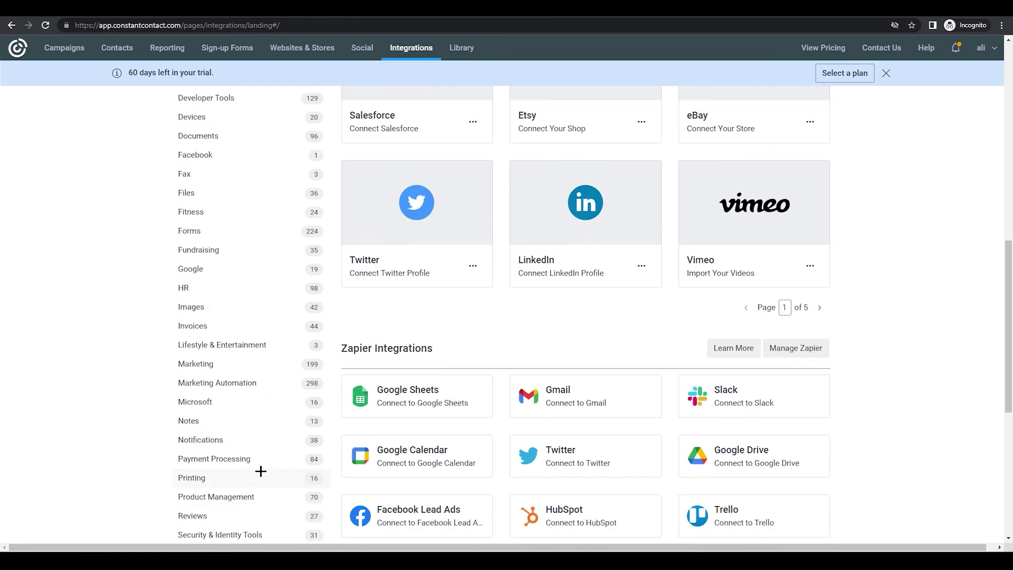
{"action": "scroll", "coordinate": [244, 332], "scroll_direction": "up", "scroll_amount": 12}
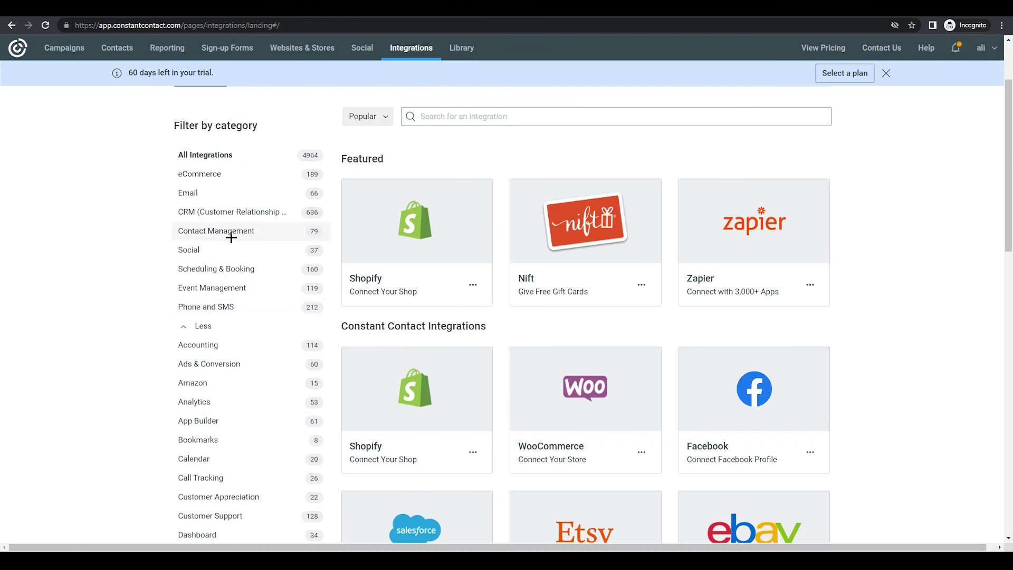
Filter the integrations by Social and by Contact Management, and review the apps offered for contact management.
{"action": "scroll", "coordinate": [213, 275], "scroll_direction": "down", "scroll_amount": 1}
{"action": "left_click", "coordinate": [199, 199]}
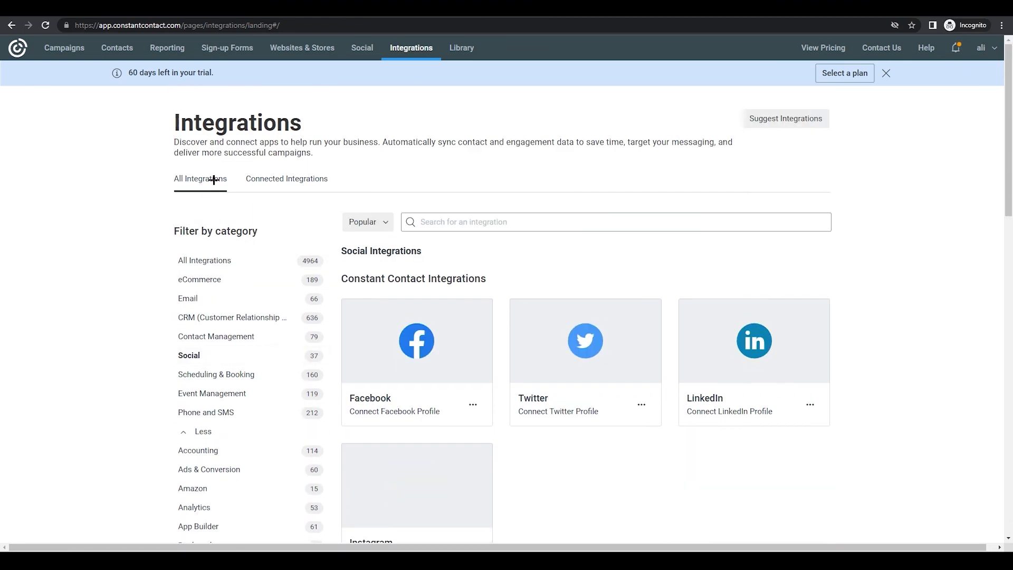
{"action": "left_click", "coordinate": [219, 336]}
{"action": "scroll", "coordinate": [575, 367], "scroll_direction": "down", "scroll_amount": 7}
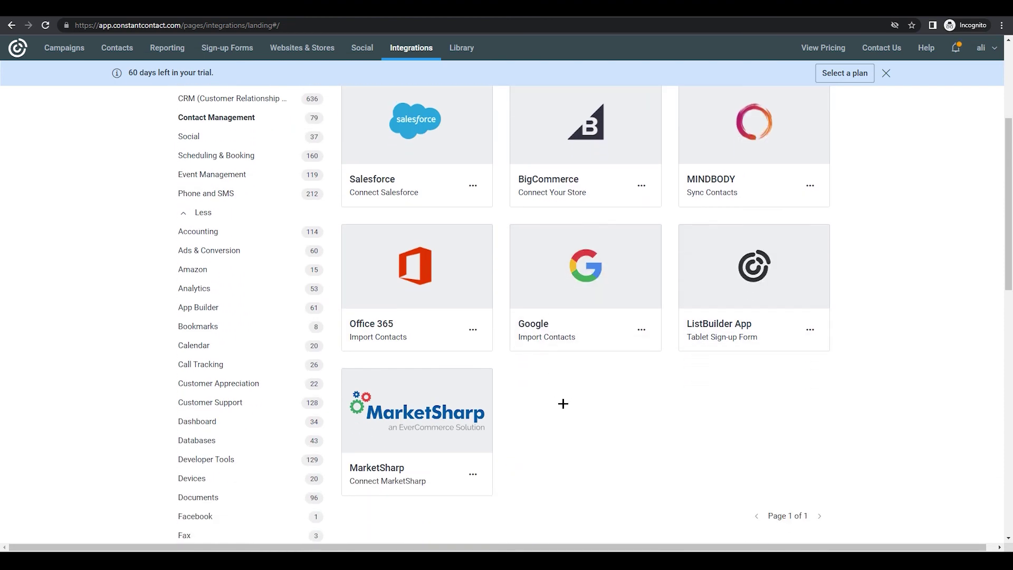
{"action": "scroll", "coordinate": [536, 421], "scroll_direction": "up", "scroll_amount": 7}
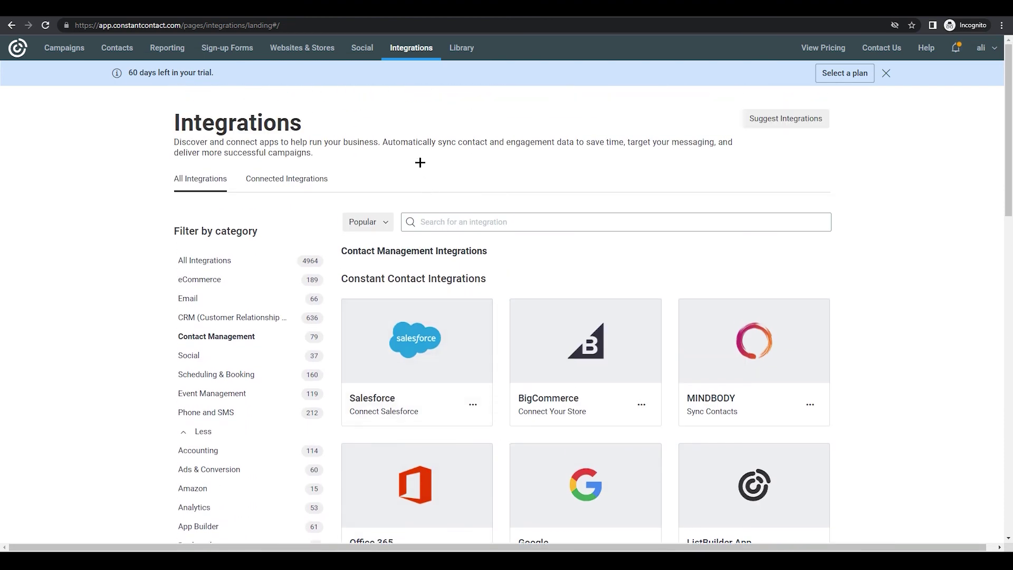
Open the Library section.
{"action": "left_click", "coordinate": [463, 47]}
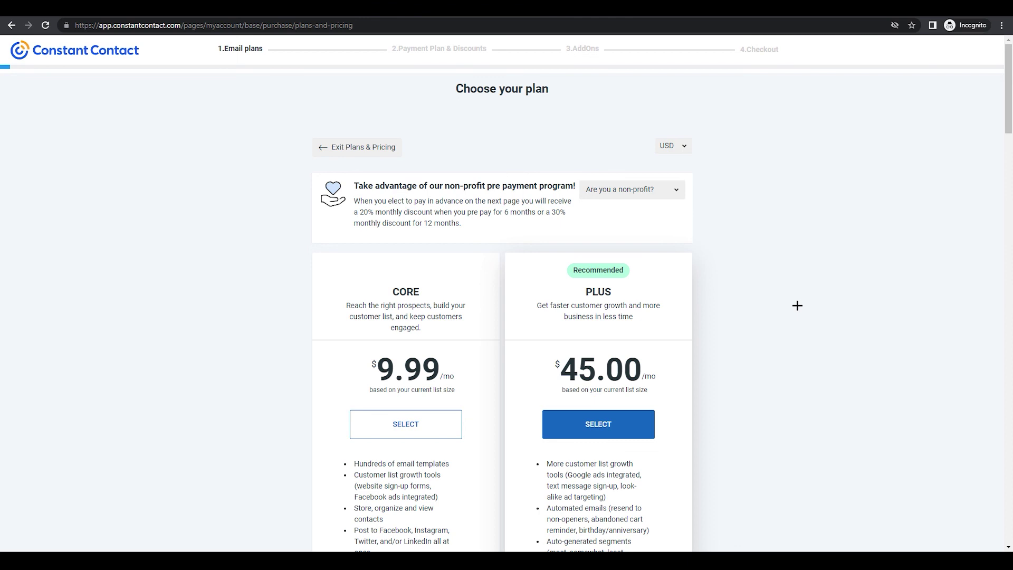
Compare the prices and included features of the Core and Plus plans on the plan selection page.
{"action": "scroll", "coordinate": [797, 305], "scroll_direction": "down", "scroll_amount": 1}
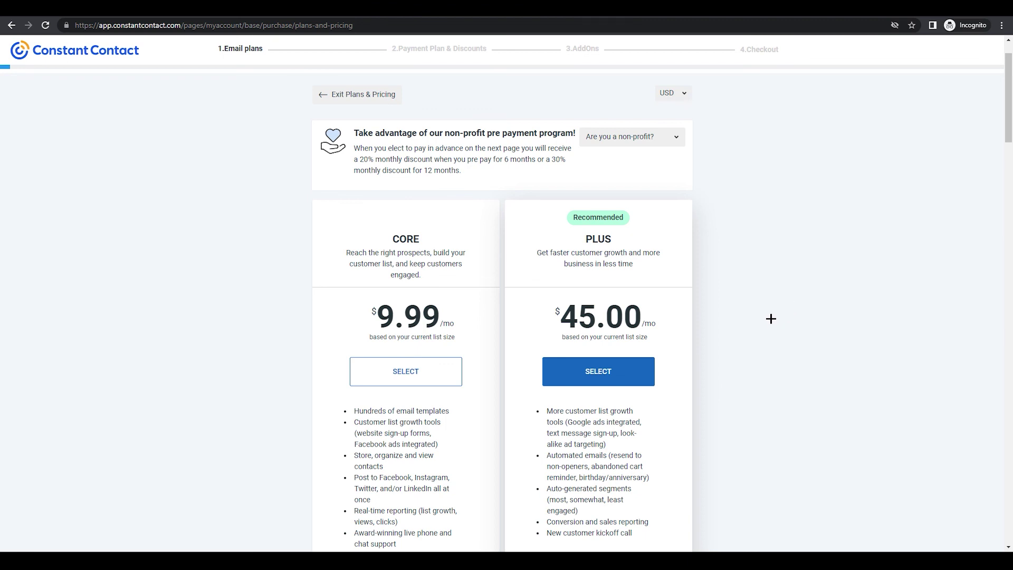
{"action": "scroll", "coordinate": [765, 293], "scroll_direction": "down", "scroll_amount": 20}
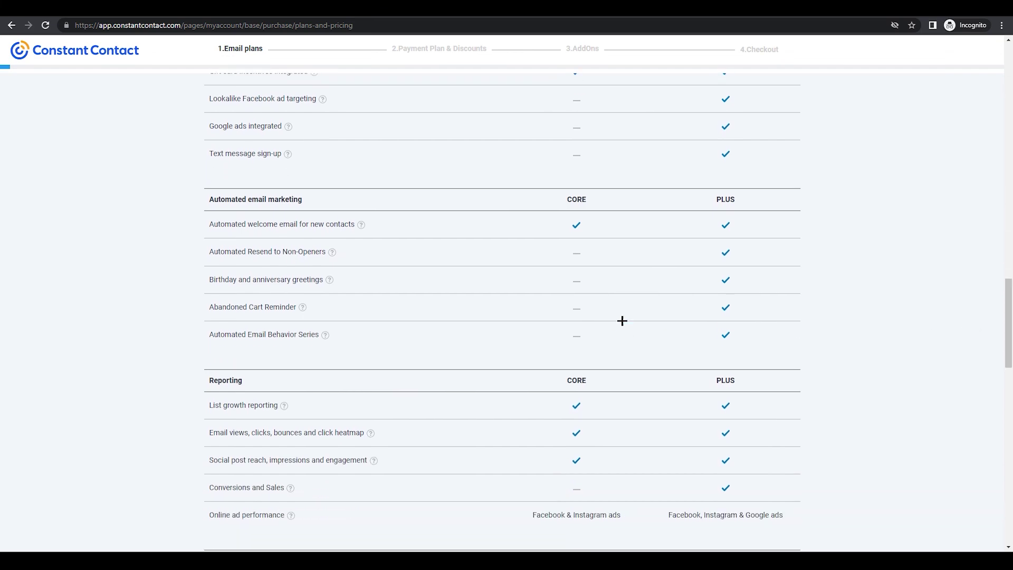
{"action": "scroll", "coordinate": [755, 382], "scroll_direction": "down", "scroll_amount": 7}
{"action": "left_click_drag", "start_coordinate": [1009, 370], "coordinate": [1009, 83]}
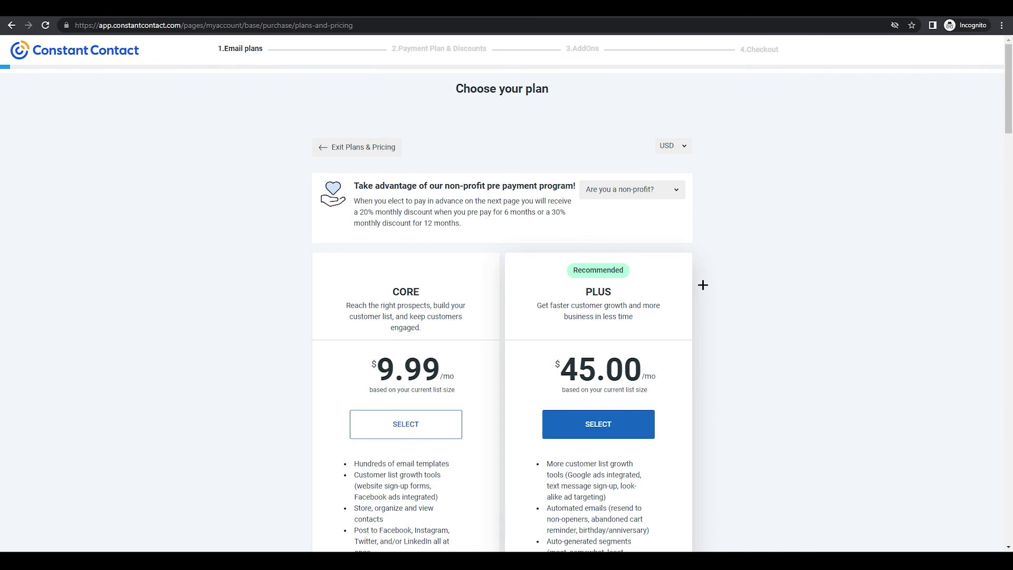
{"action": "scroll", "coordinate": [815, 380], "scroll_direction": "down", "scroll_amount": 1}
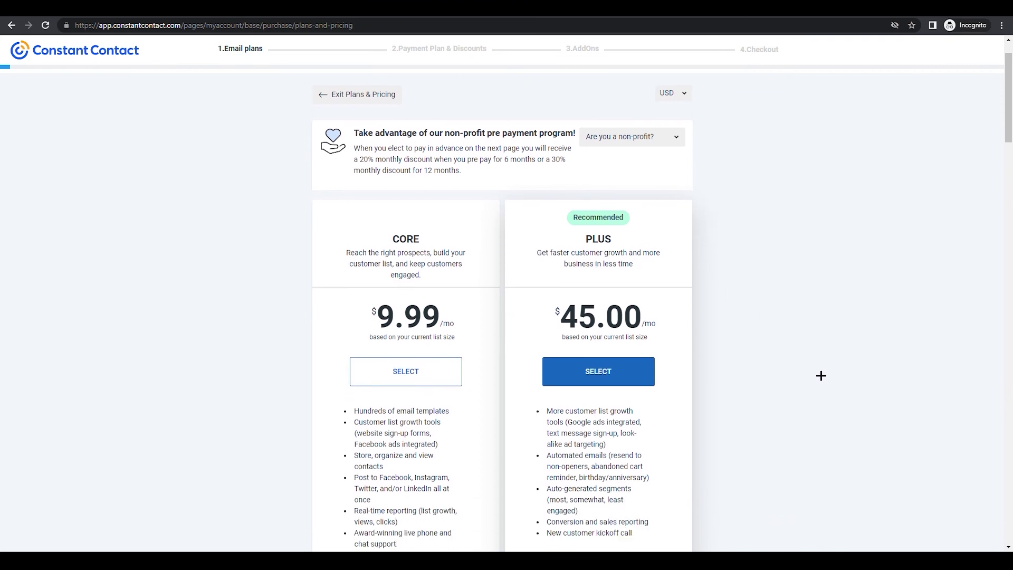
{"action": "scroll", "coordinate": [822, 376], "scroll_direction": "down", "scroll_amount": 1}
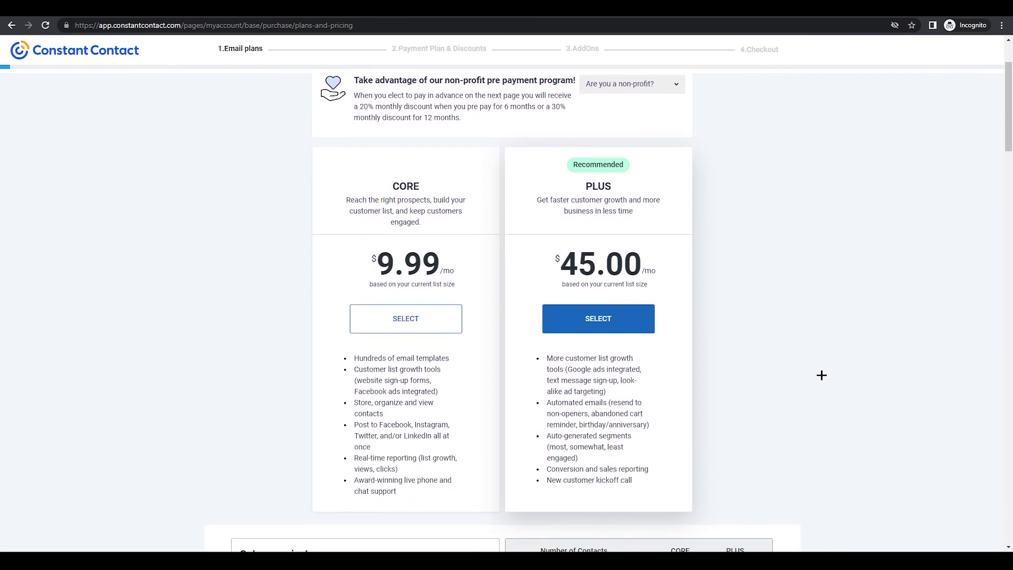